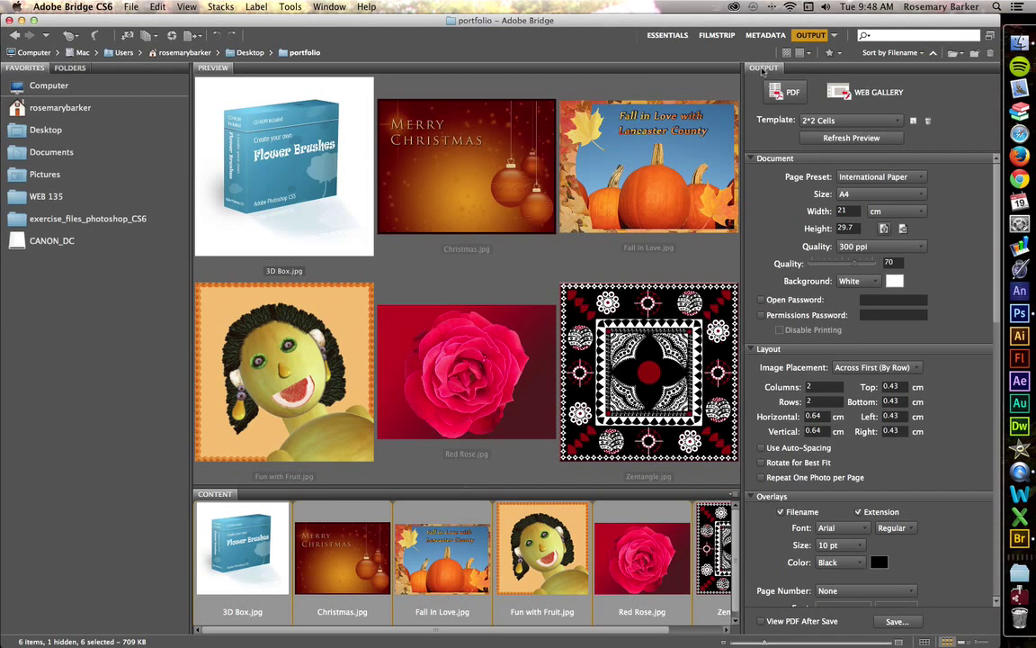
Keep the Output workspace and build the PDF preview showing four captioned images in a 2×2 grid.
click(835, 37)
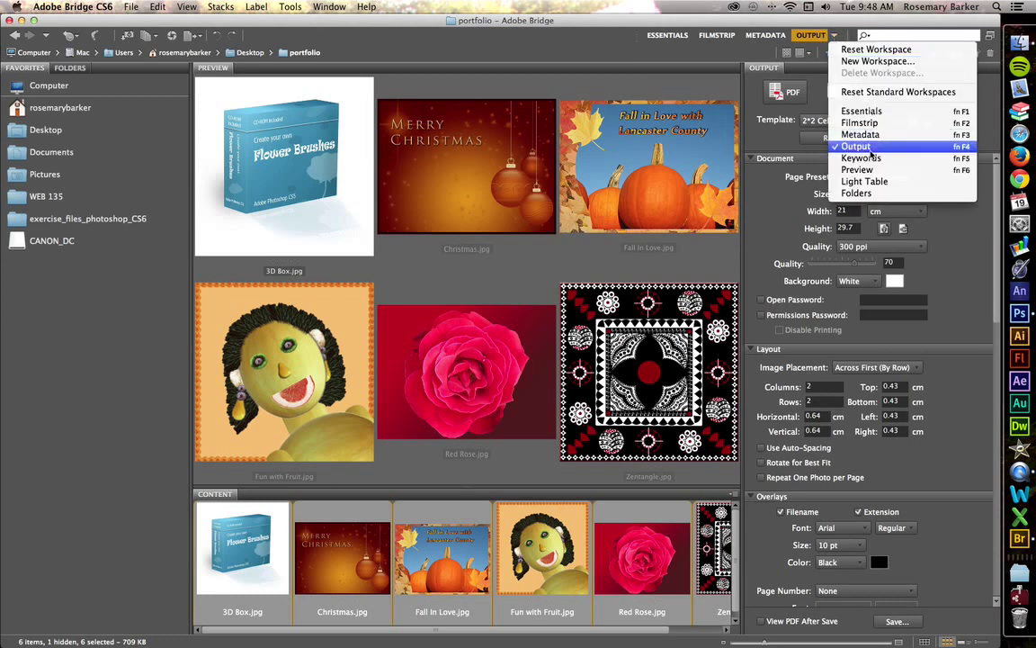
click(847, 148)
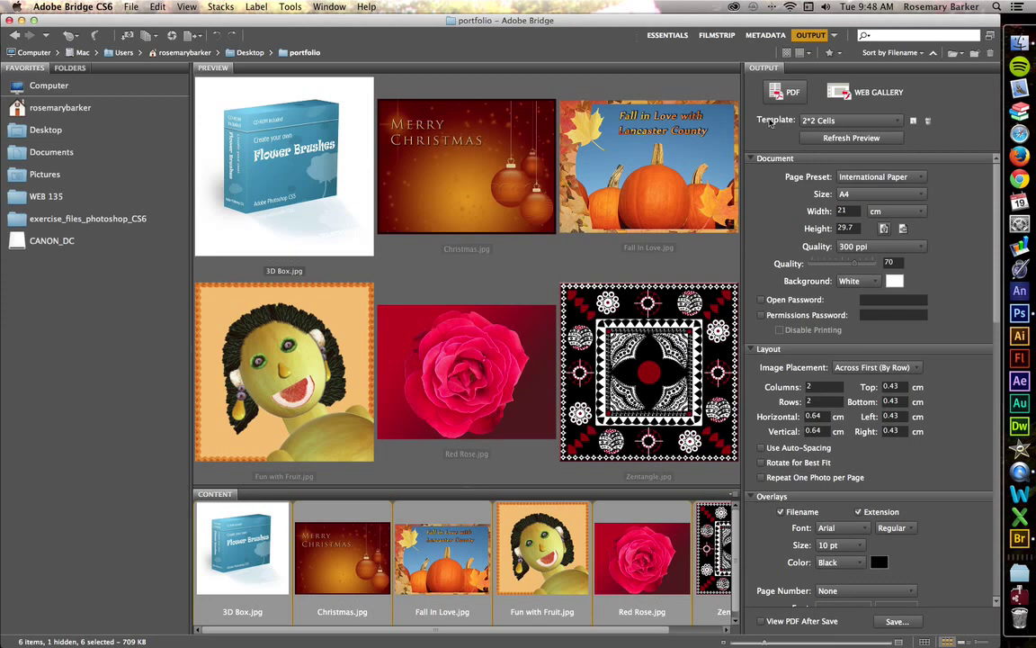
click(829, 142)
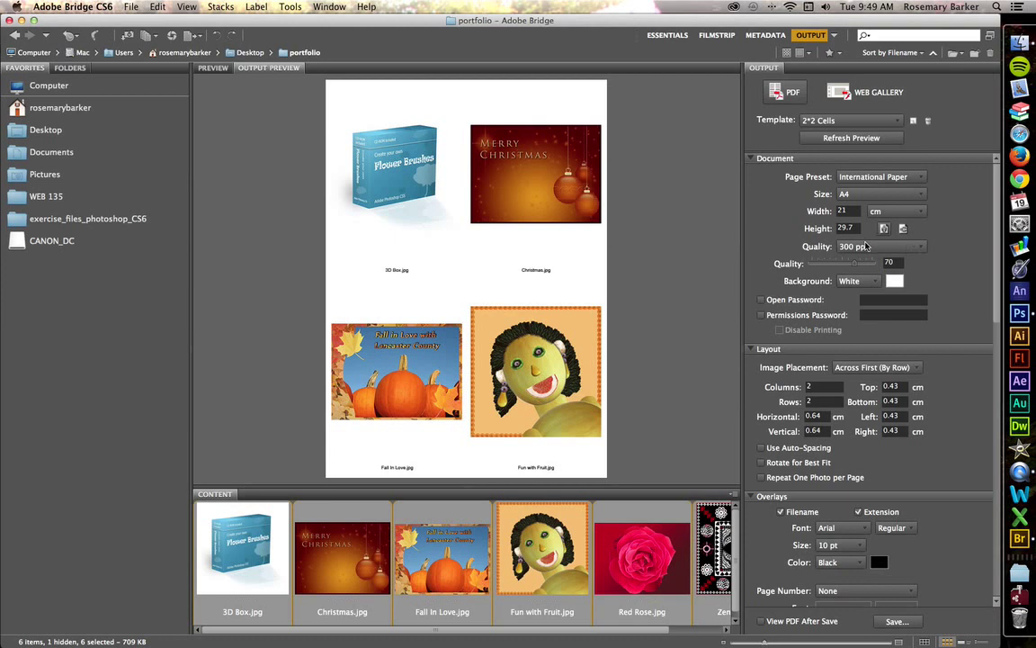
Set a permissions password on the PDF and disable printing.
click(761, 316)
click(870, 316)
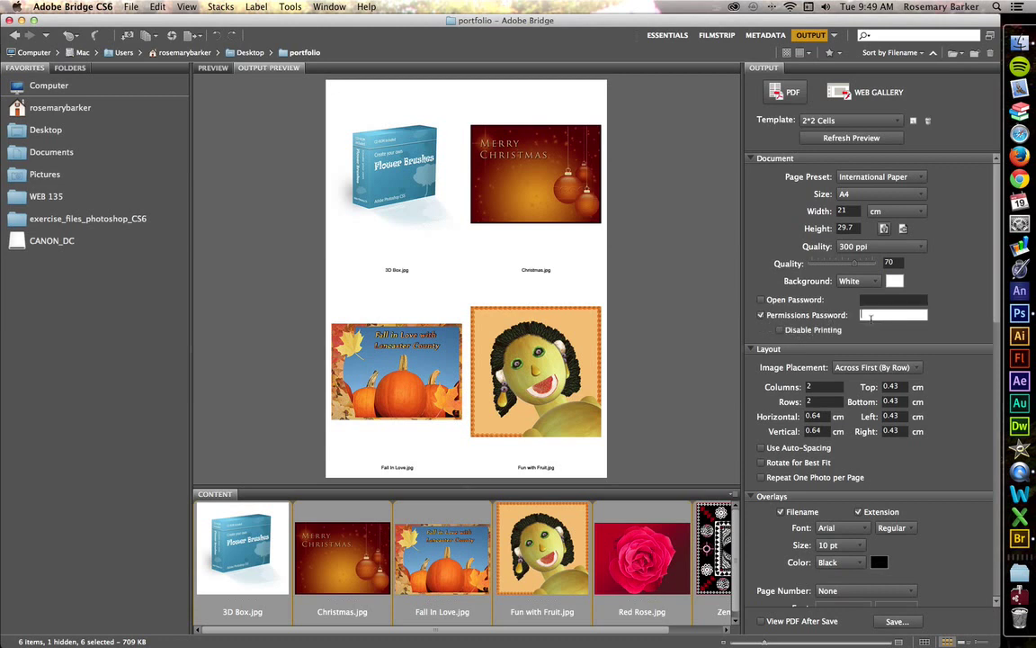
text(password)
click(780, 330)
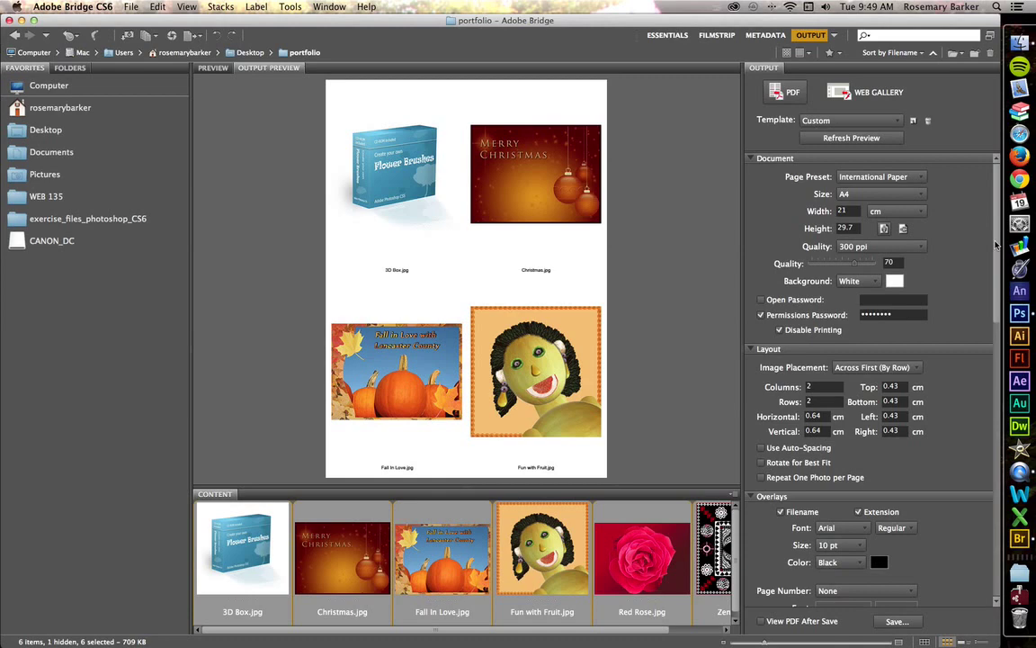
Keep image placement as Across First (By Row) and collapse the Layout section.
scroll(992, 308, down, 1)
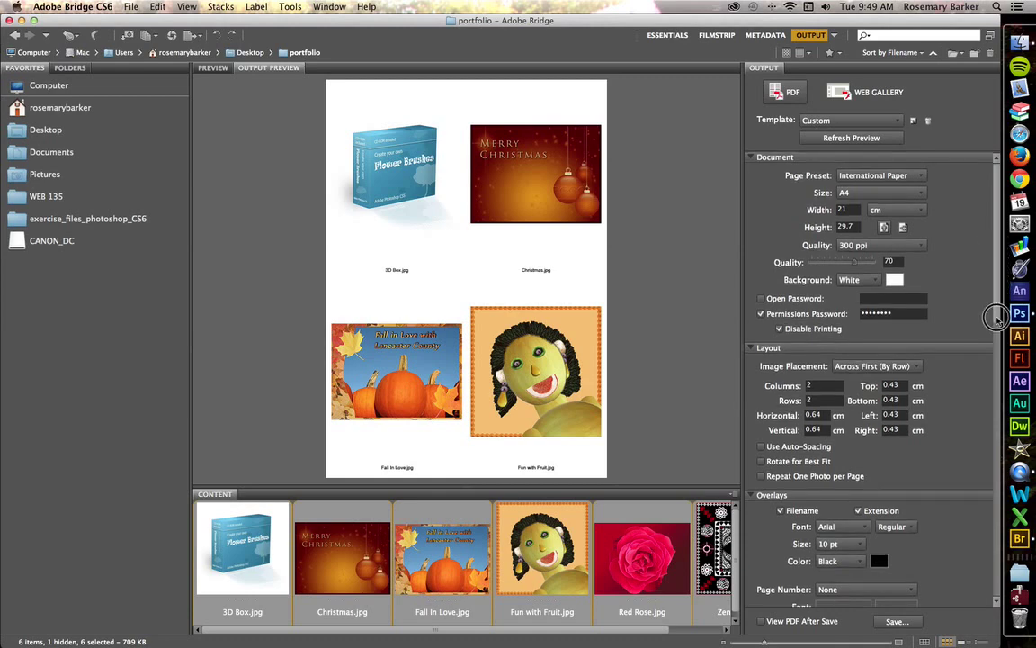
click(994, 328)
click(995, 334)
drag(995, 335, 995, 310)
scroll(995, 310, up, 1)
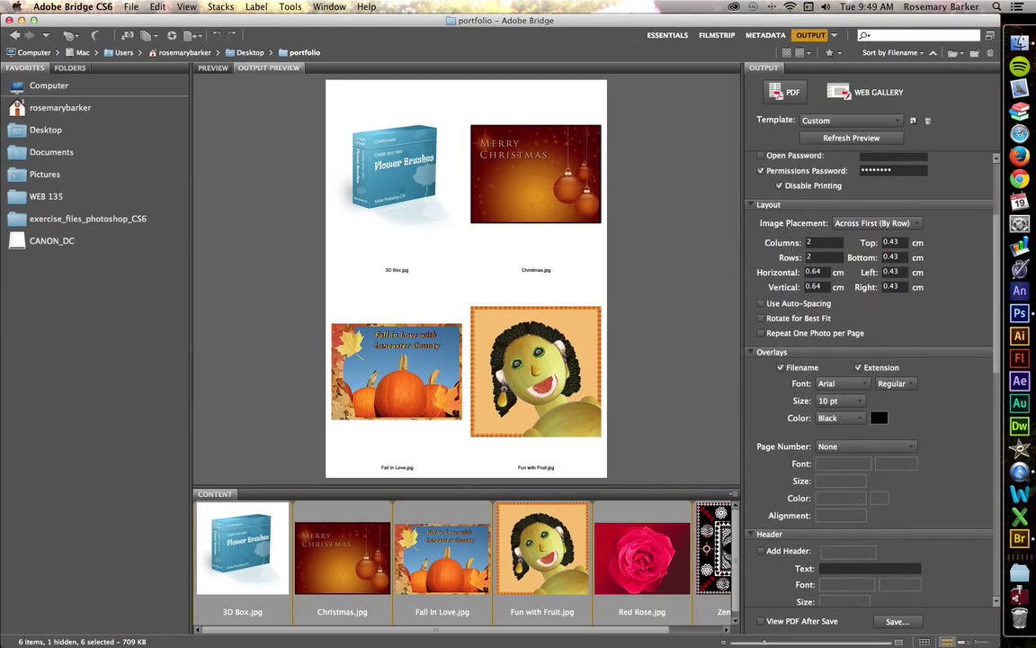
click(907, 223)
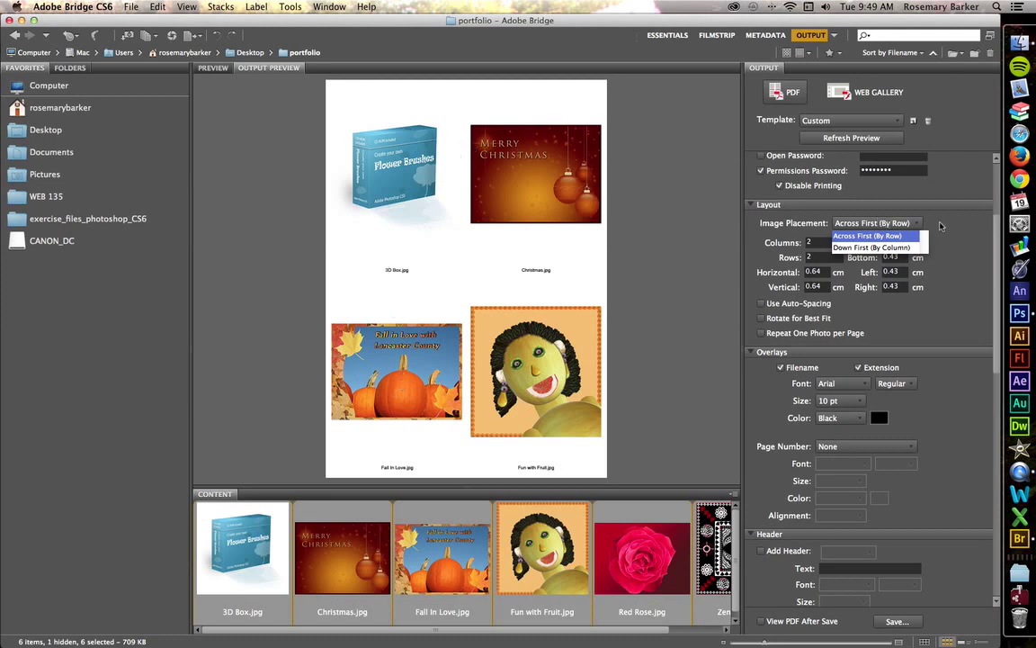
click(940, 226)
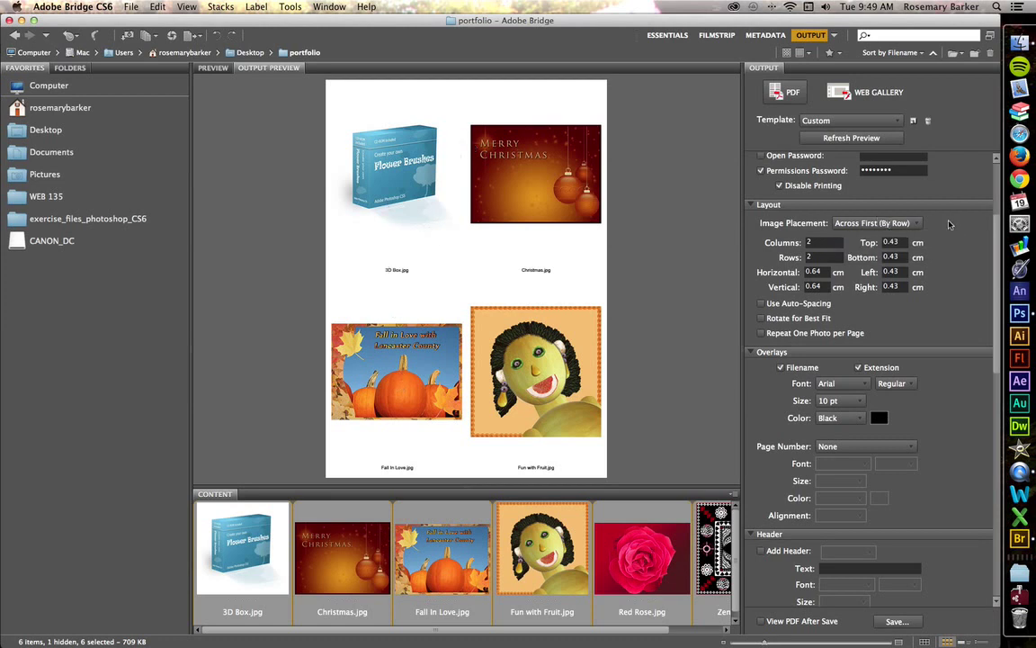
click(752, 207)
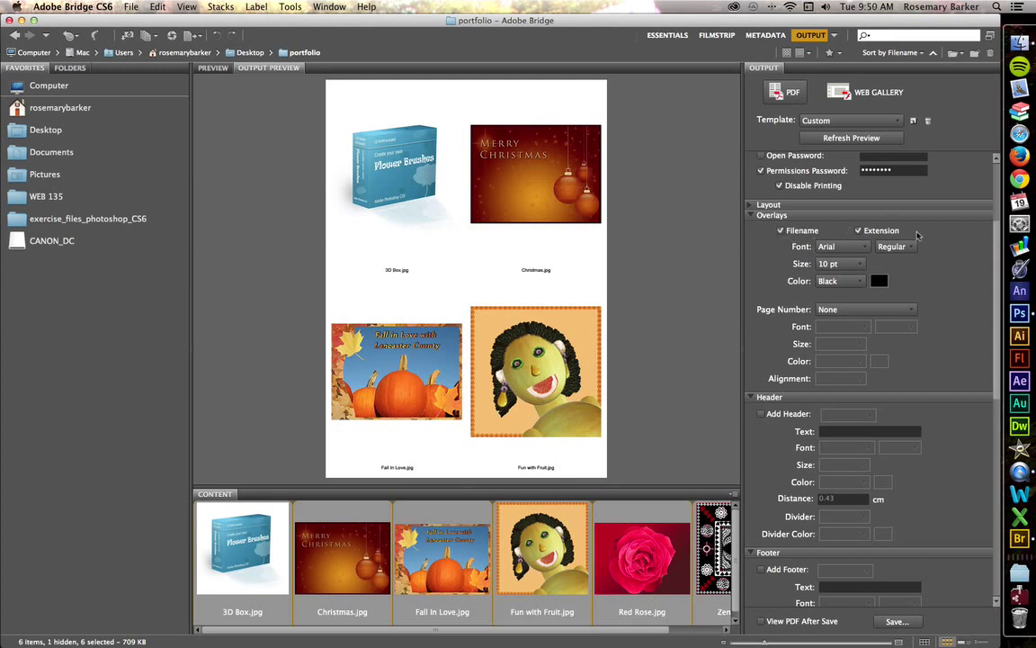
Turn off Extension in Overlays and refresh the preview to show filename-only captions.
click(859, 232)
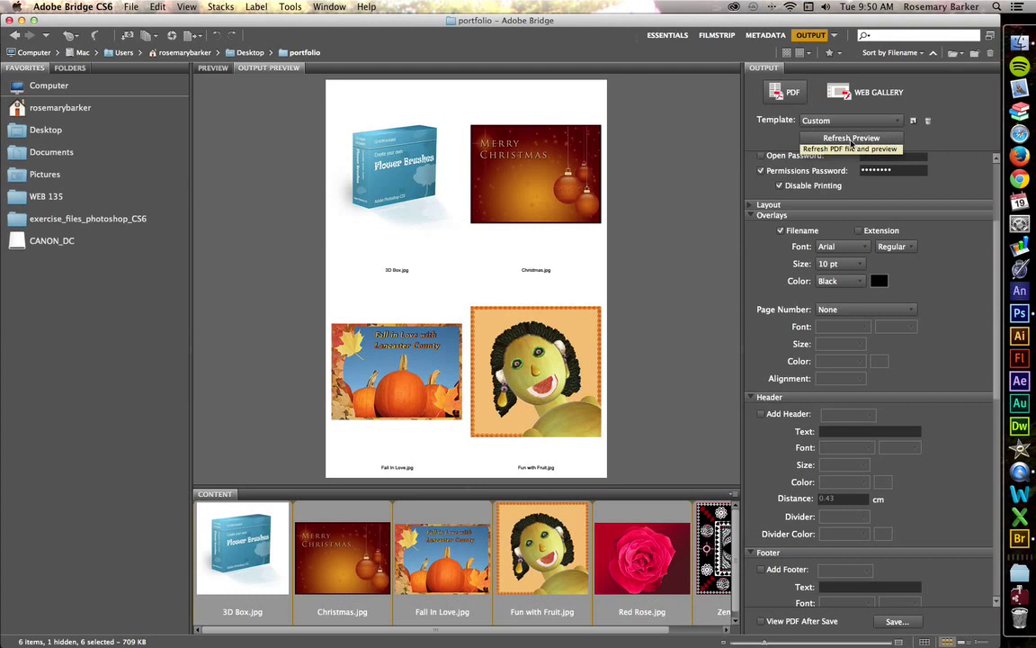
click(851, 140)
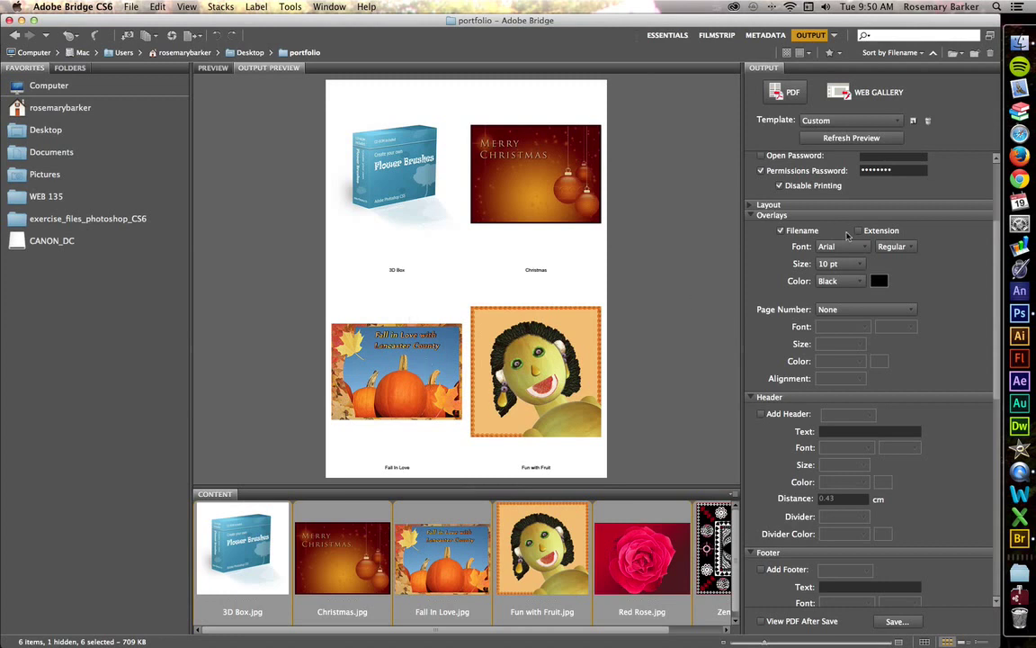
Place page numbers on the footer, enable the footer, and refresh to show page 1.
click(836, 309)
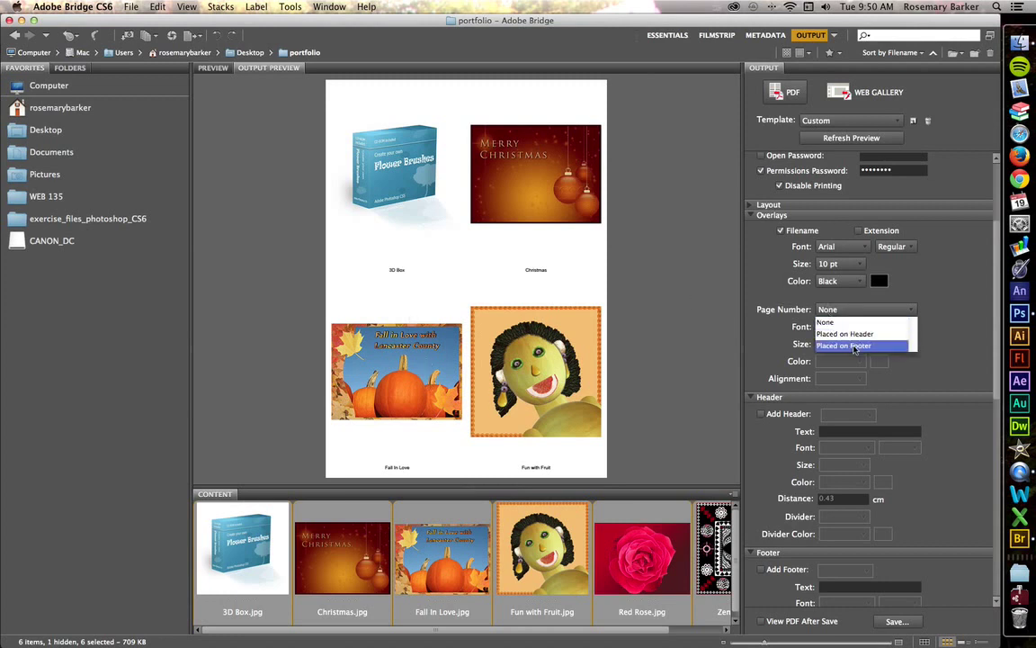
click(854, 346)
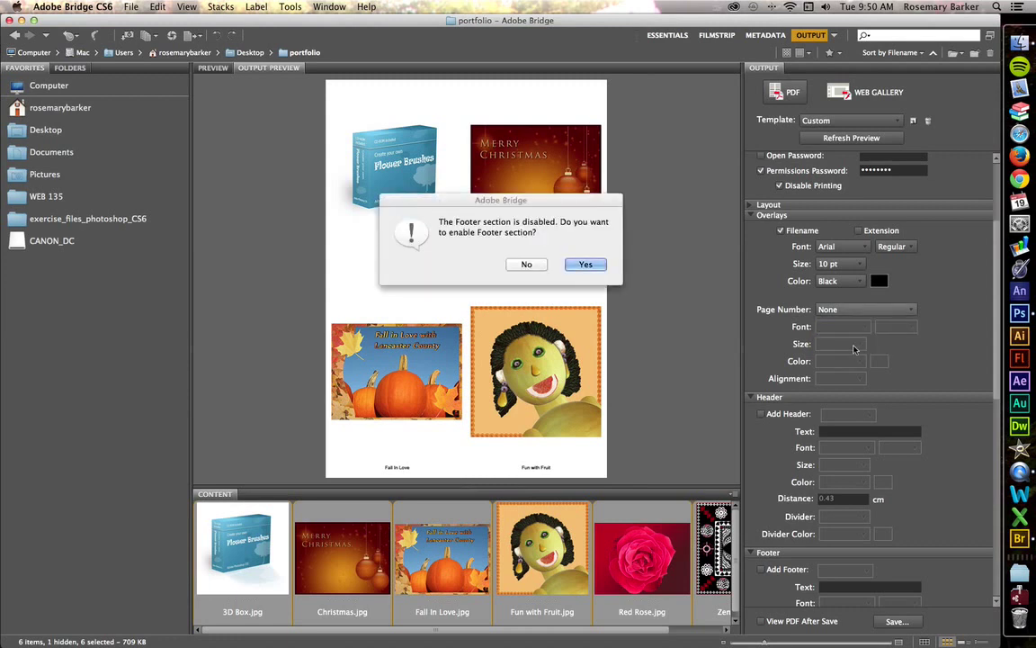
click(585, 264)
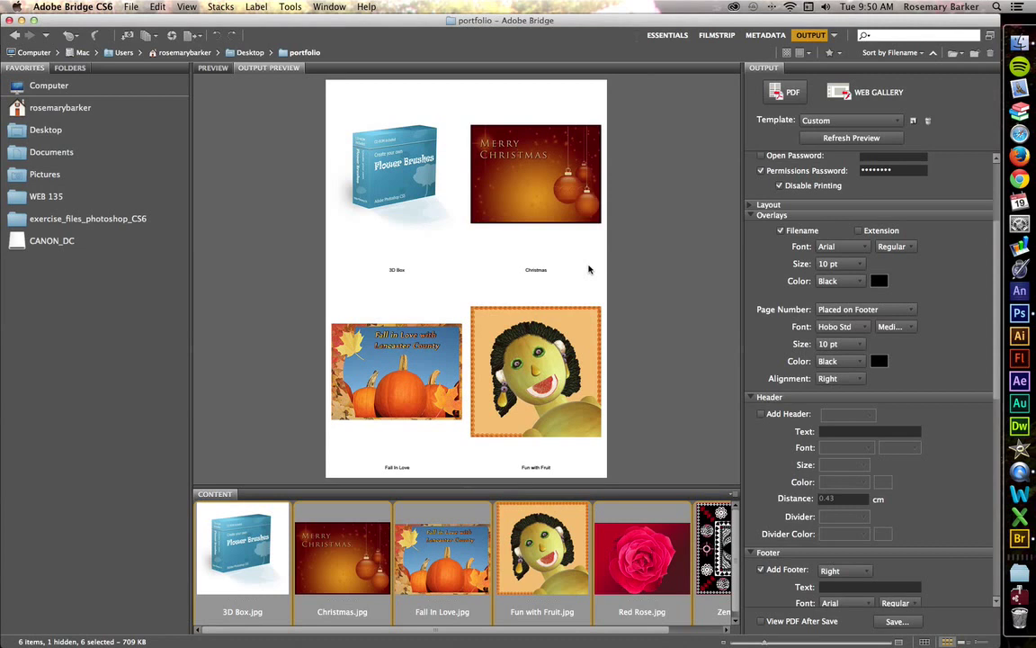
click(855, 139)
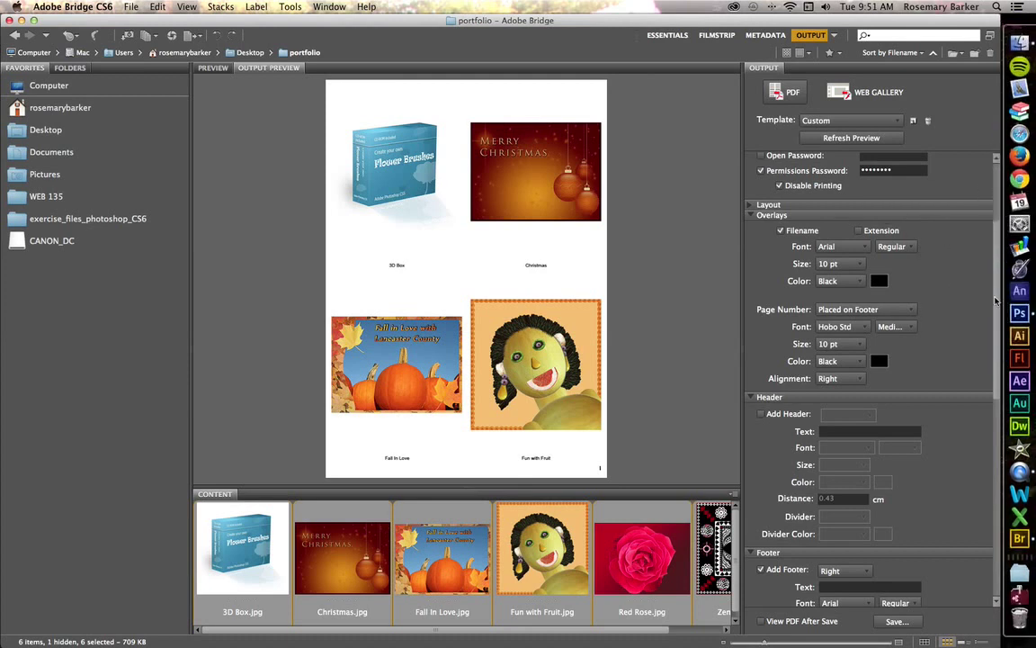
Add a header reading the author's name followed by 'Portfolio'.
scroll(895, 348, down, 5)
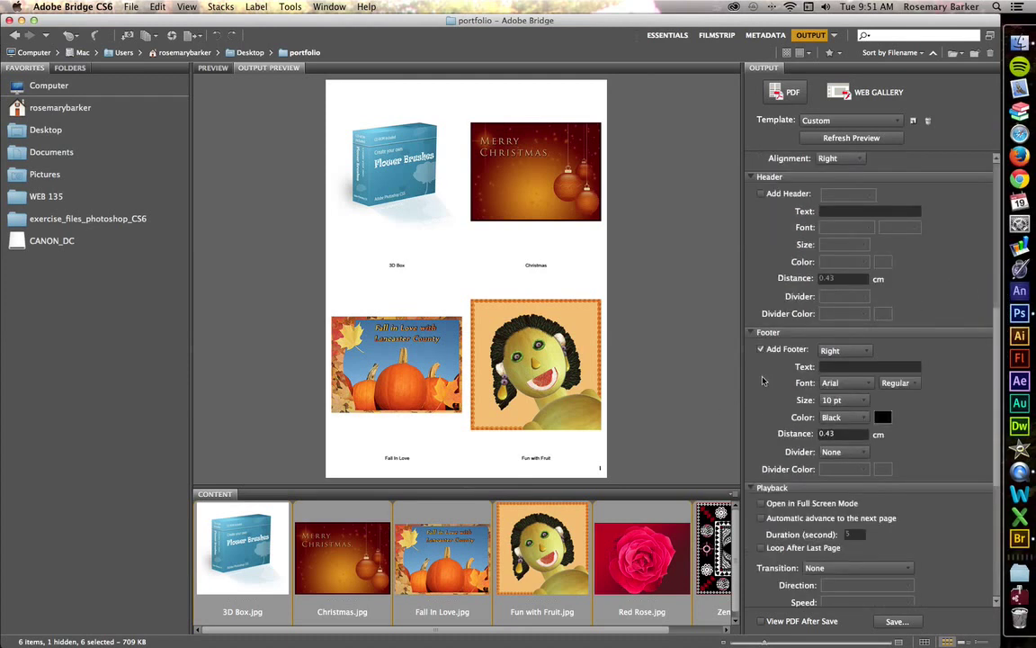
click(762, 195)
click(829, 212)
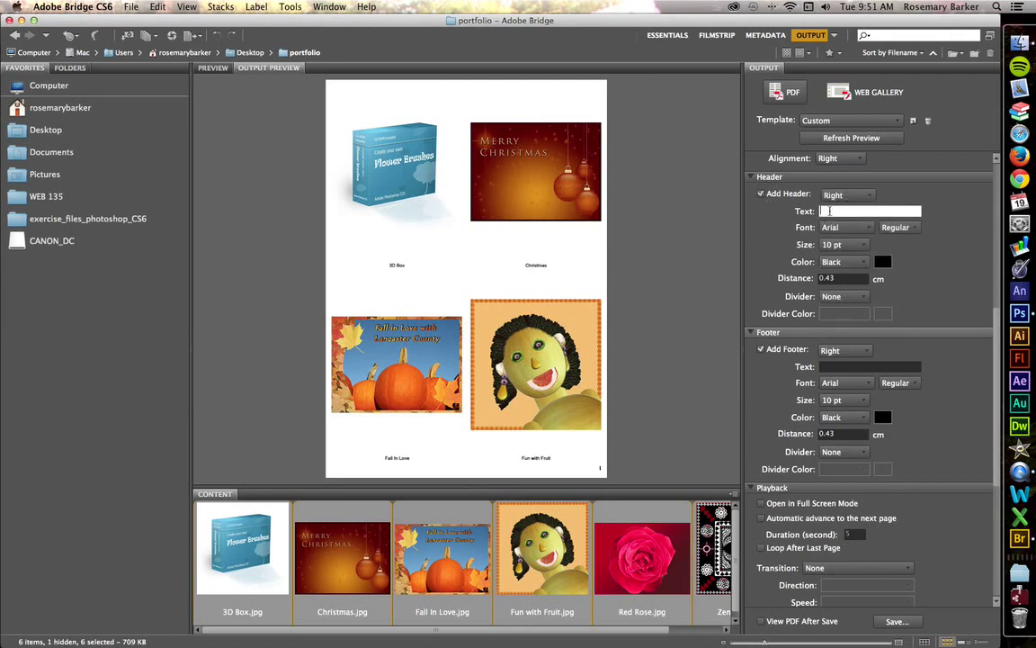
text(Rosemary BArker)
key(BackSpace)
key(BackSpace)
key(BackSpace)
text(ker Portfolio)
Center the header at 12 pt and refresh the preview.
click(847, 197)
click(835, 231)
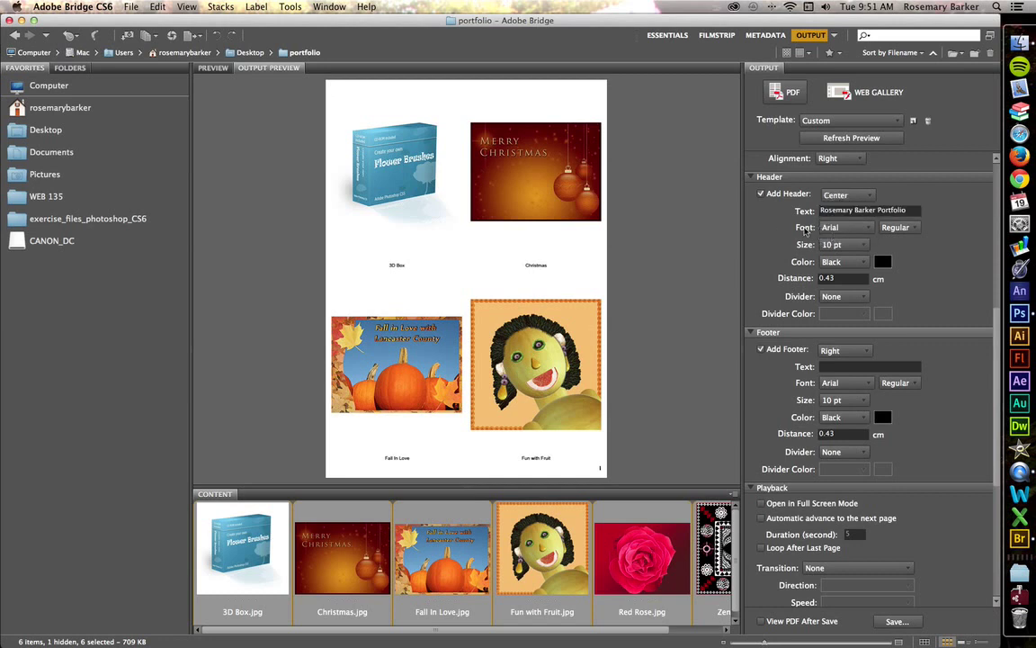
click(849, 246)
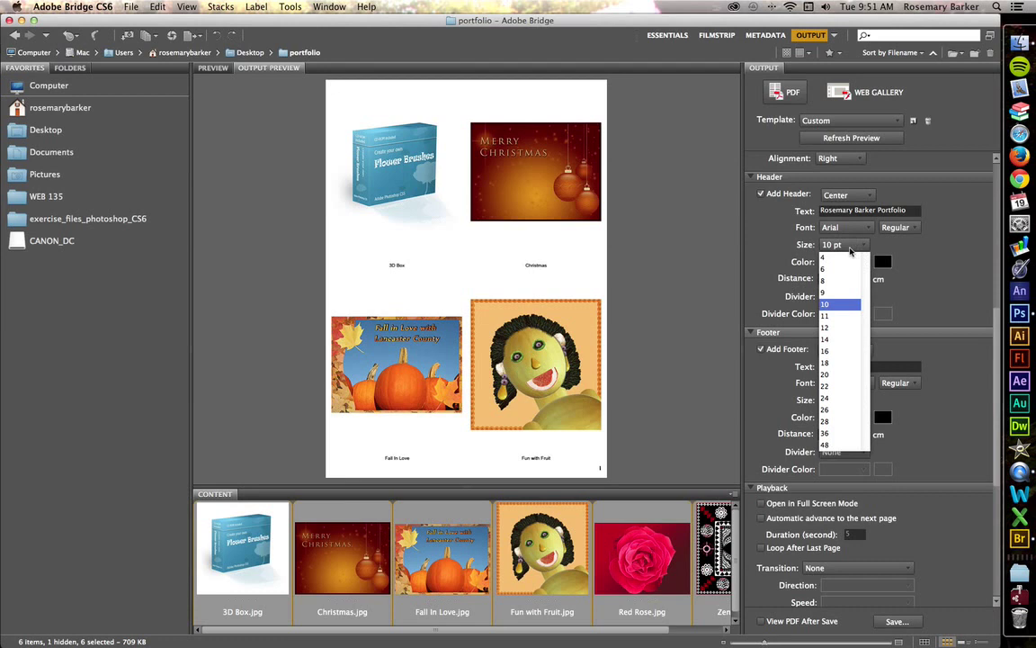
click(830, 329)
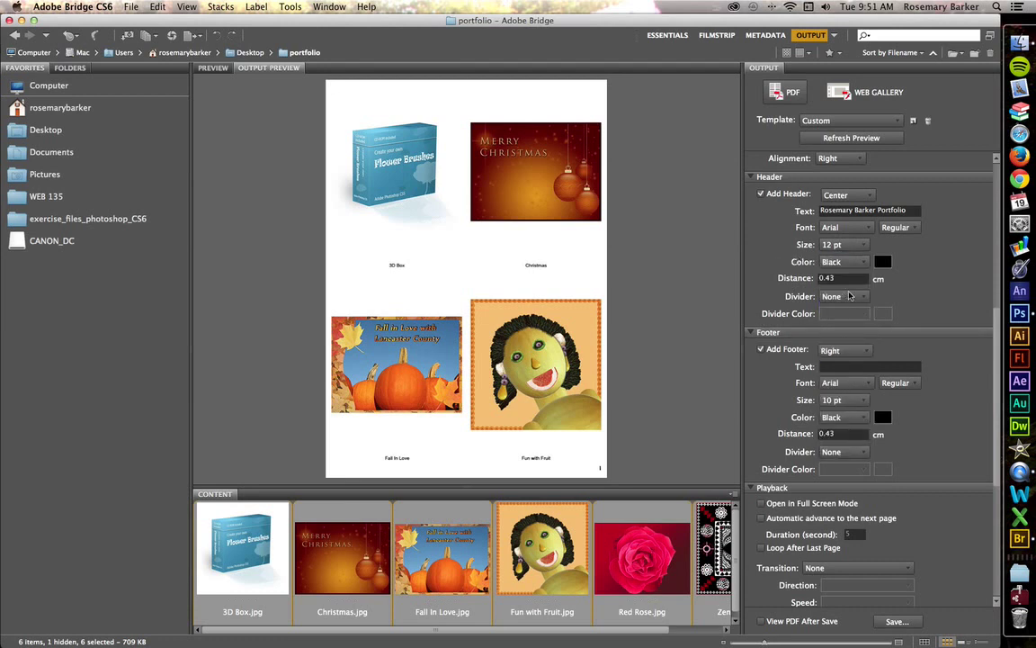
click(838, 141)
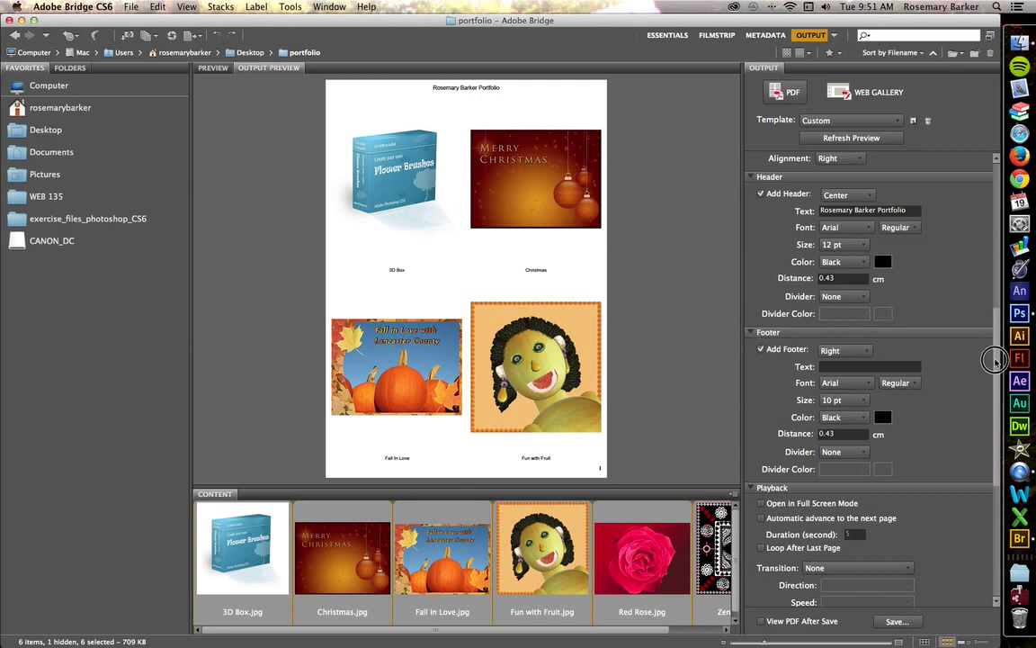
drag(995, 360, 996, 401)
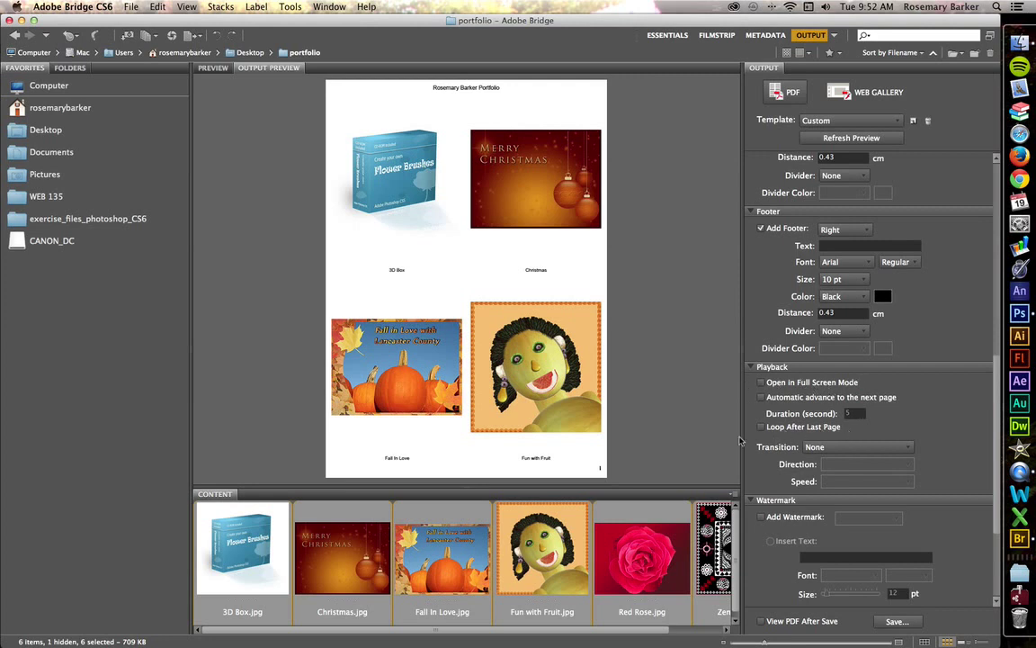
Choose the Wipe page transition and make the PDF open in Full Screen Mode.
click(866, 453)
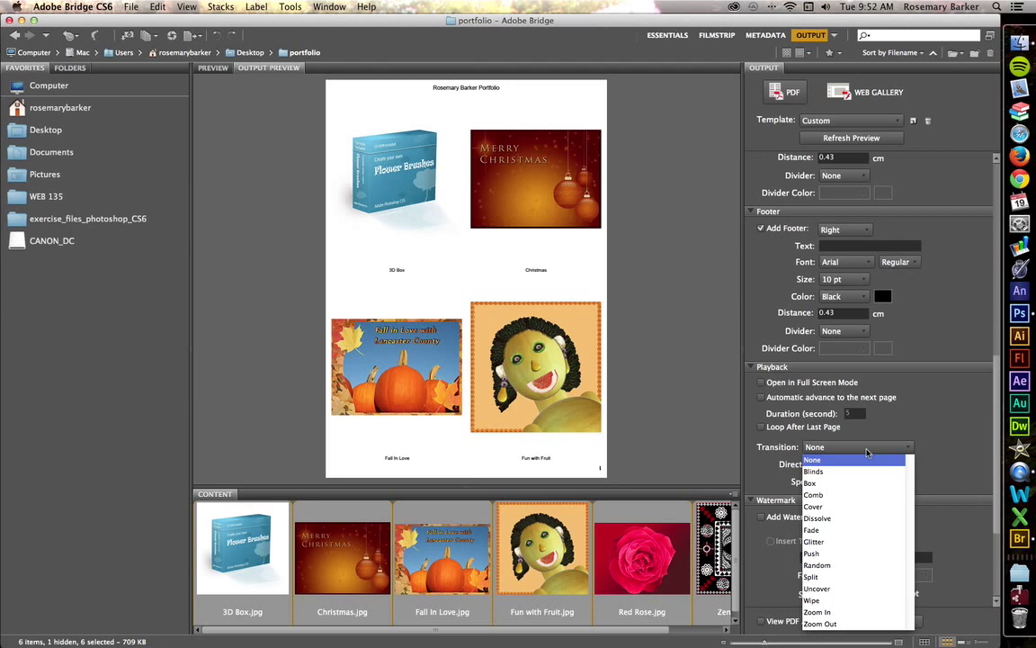
click(815, 600)
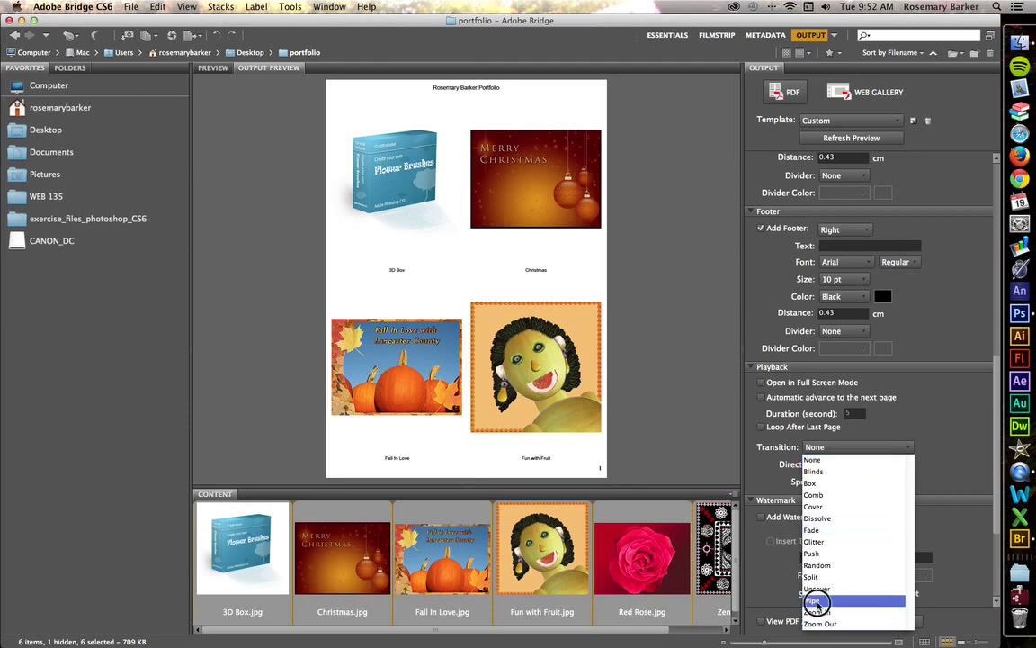
click(762, 382)
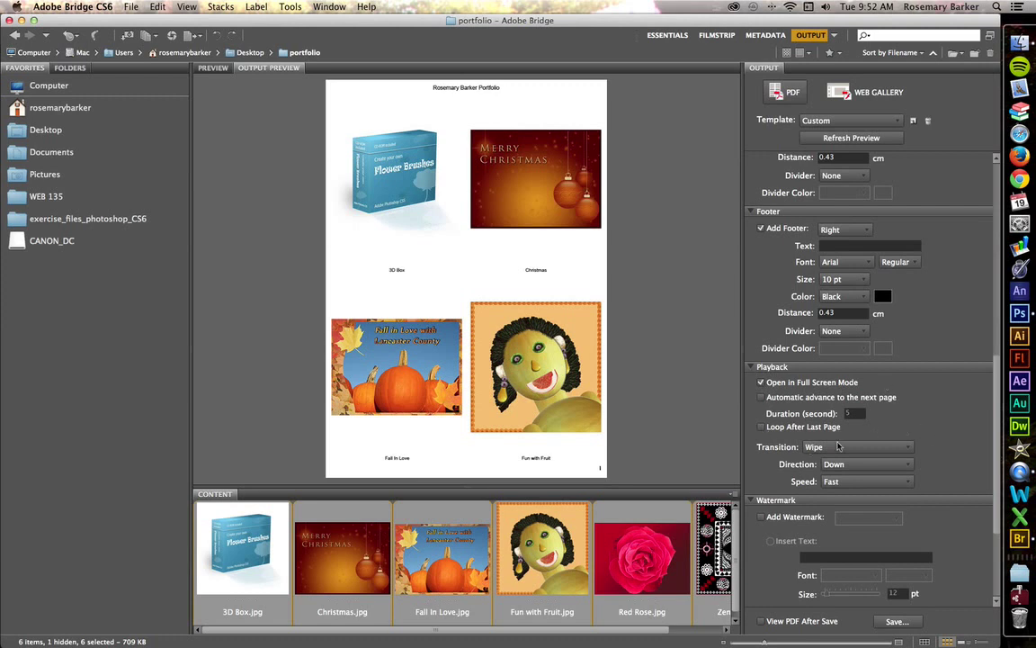
Add a text watermark reading SAMPLE.
click(762, 517)
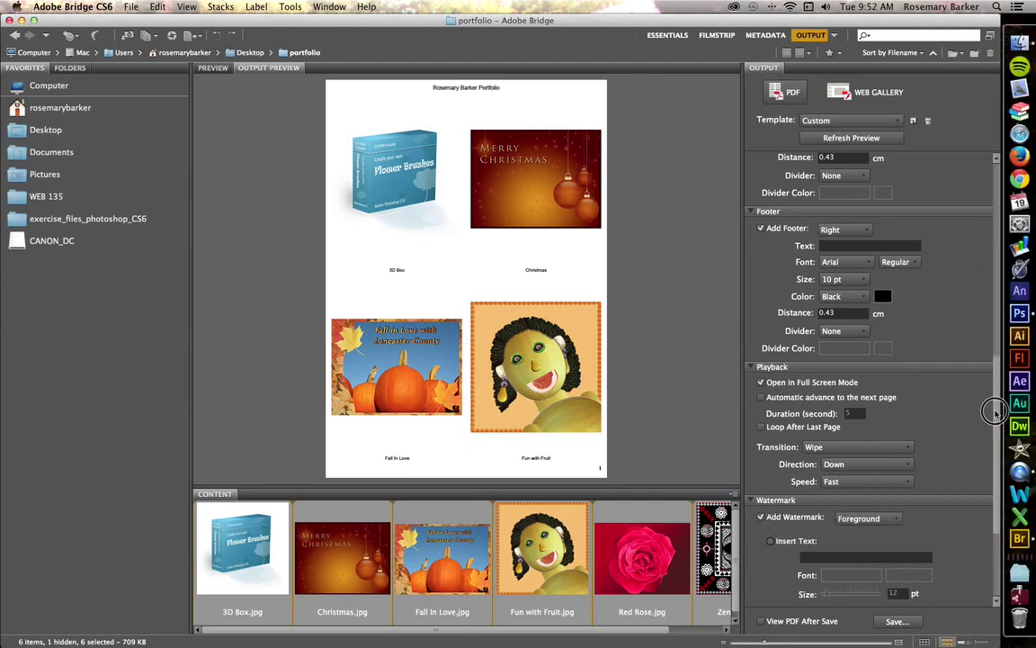
drag(993, 413, 995, 473)
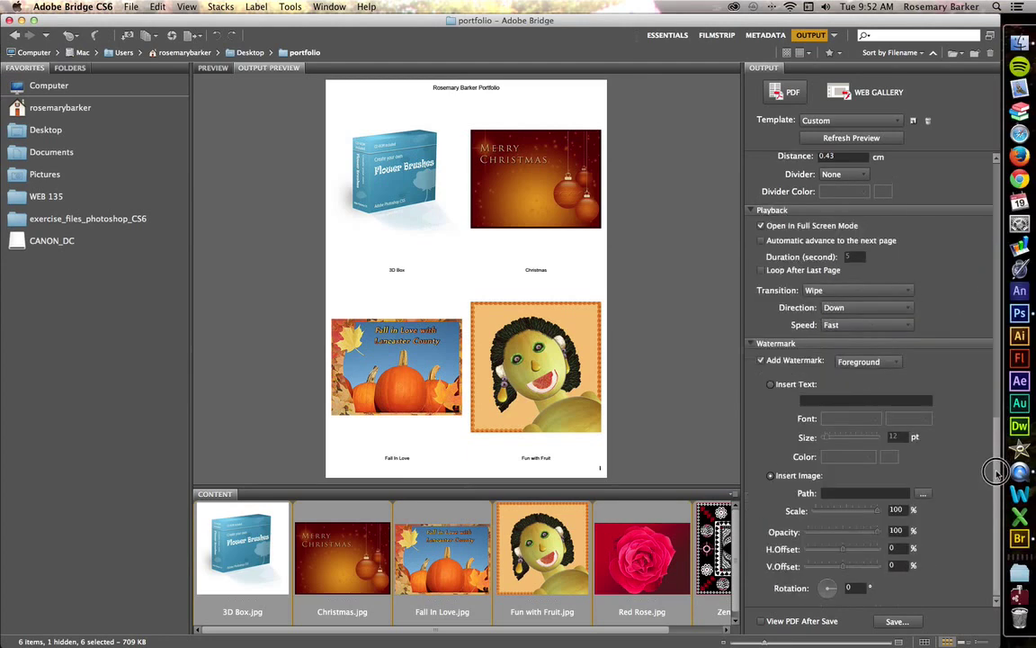
click(790, 384)
click(812, 402)
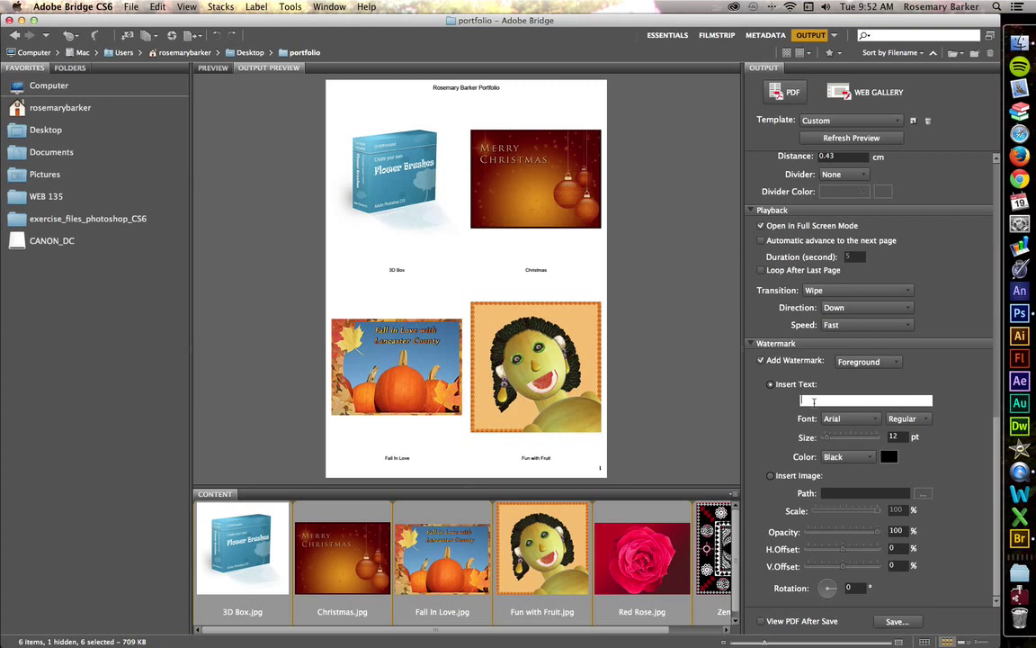
text(SAMPLE)
Change the watermark colour from black to a light grey.
click(889, 457)
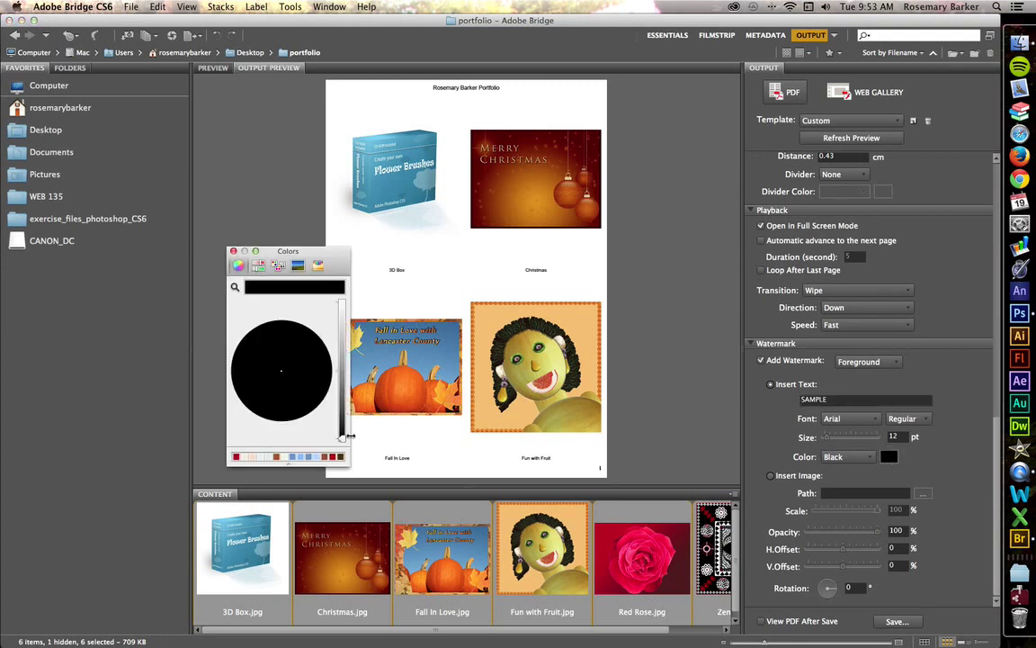
drag(342, 438, 342, 361)
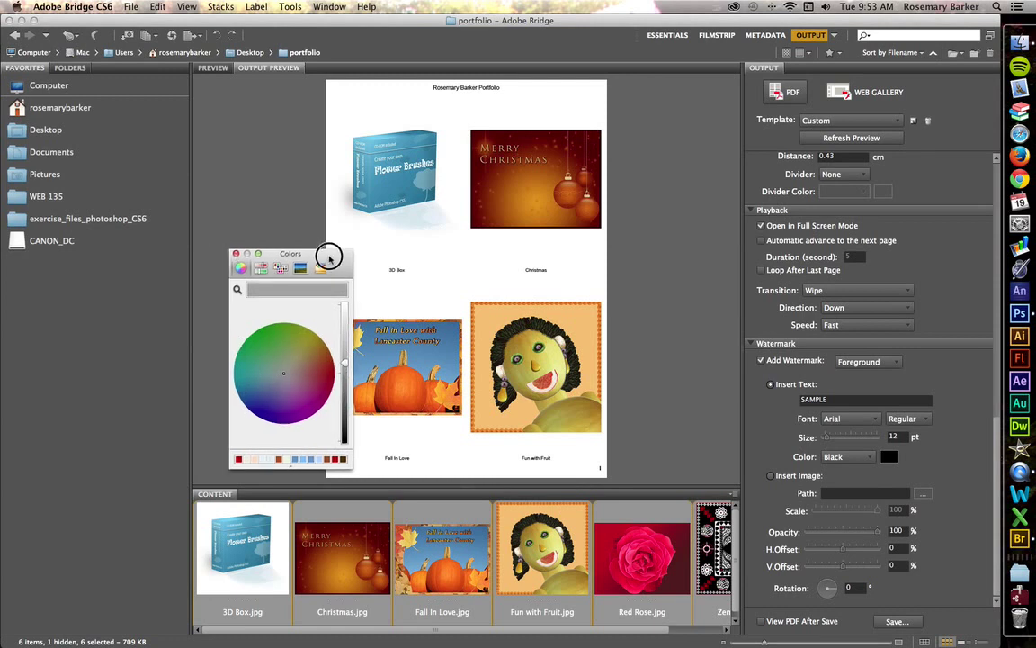
drag(326, 255, 280, 251)
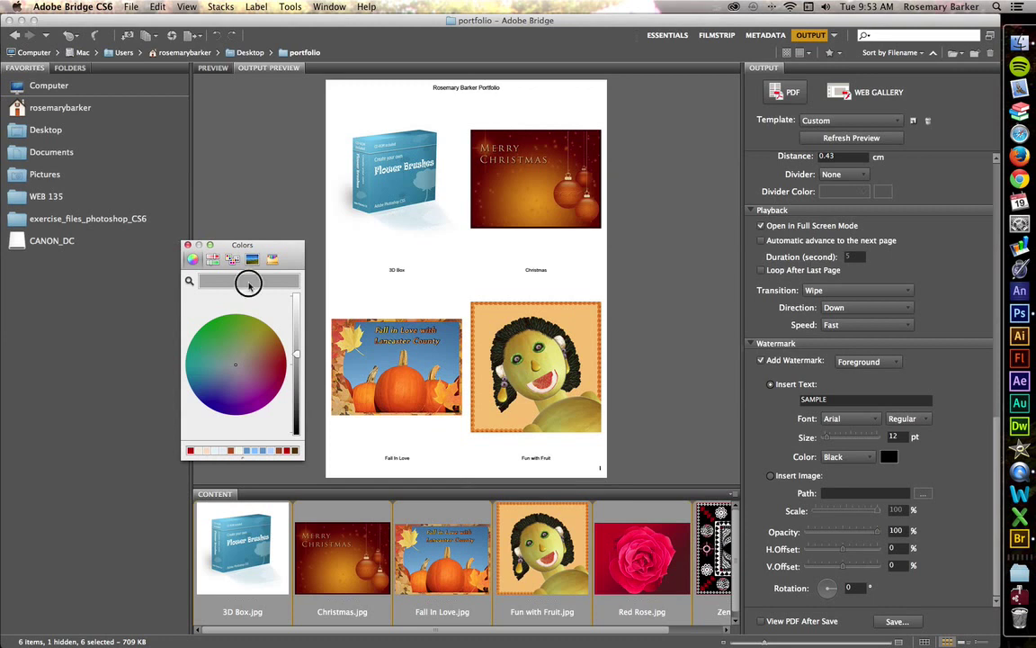
click(187, 245)
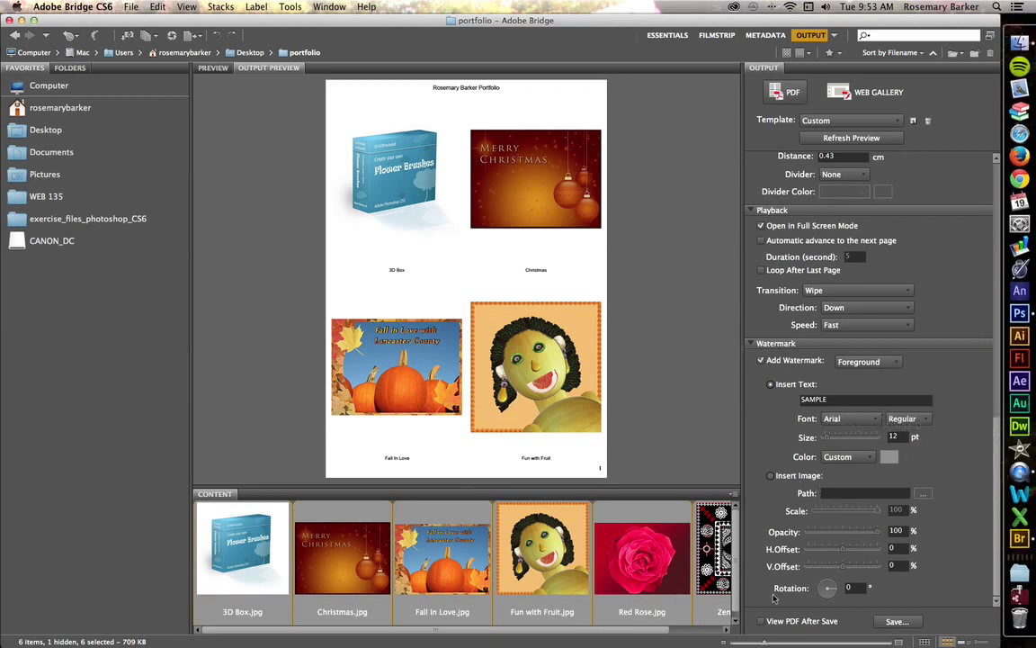
Enable View PDF After Save and save as 'Portfolio' on the Desktop, replacing the existing file.
click(761, 621)
click(896, 621)
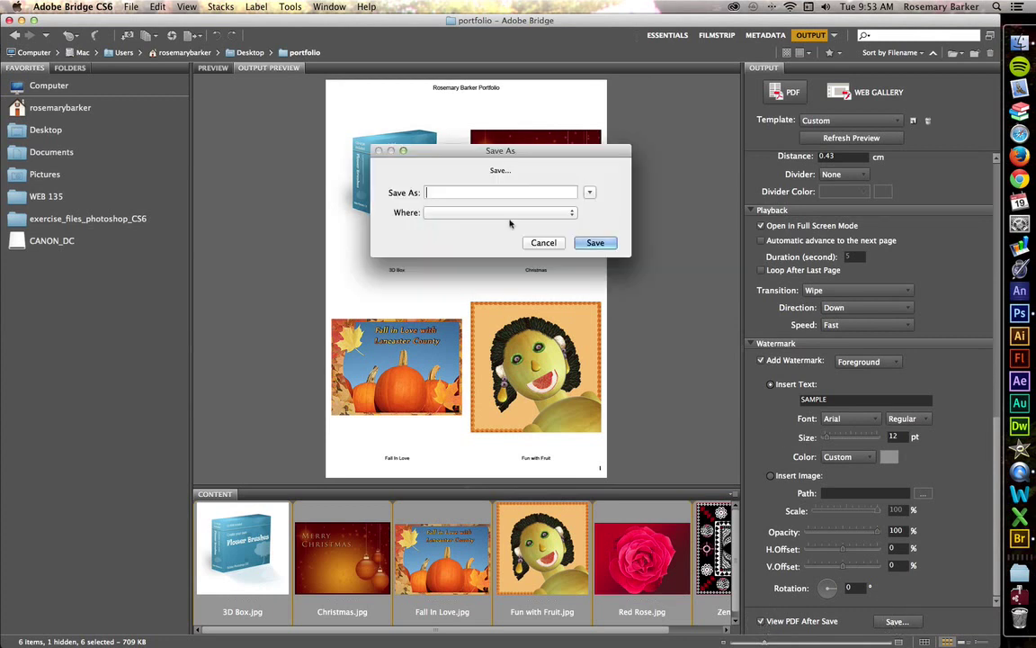
text(P)
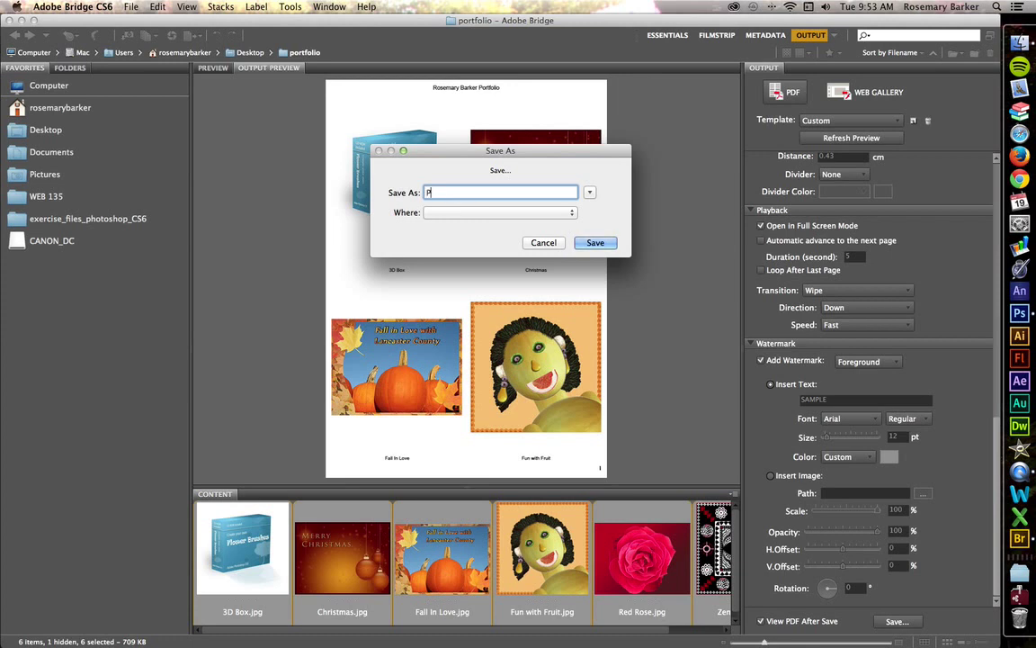
text(ortfolio)
click(475, 218)
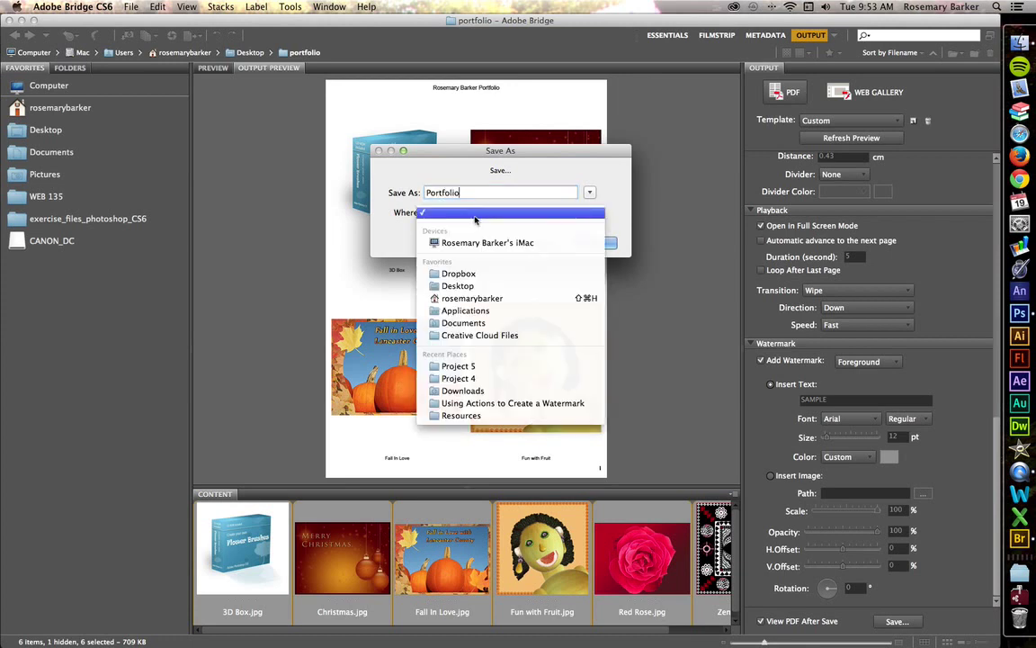
click(476, 285)
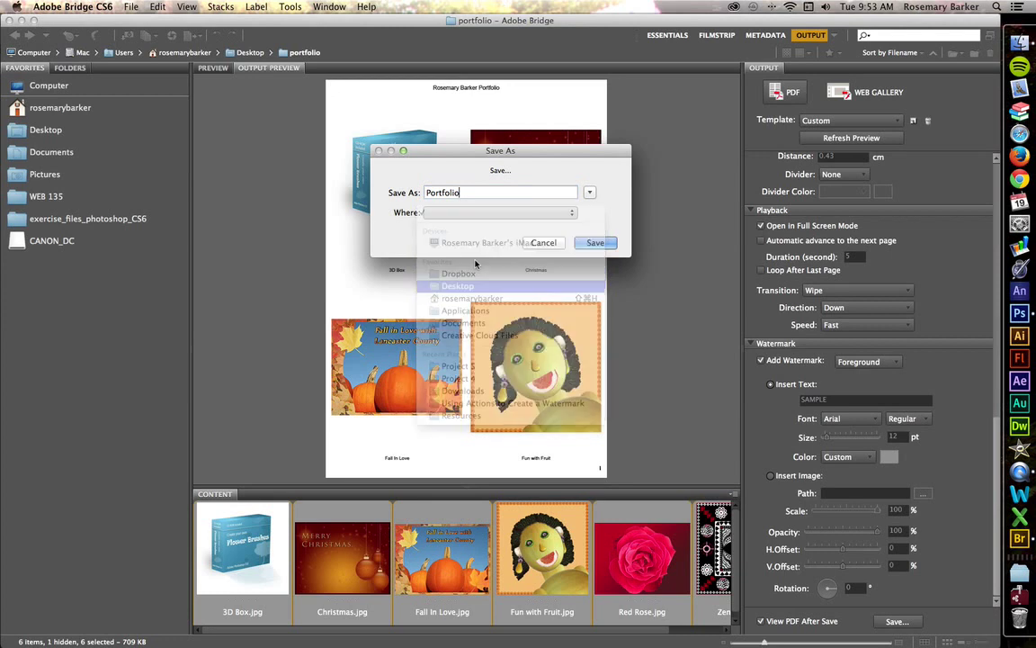
click(601, 243)
click(591, 233)
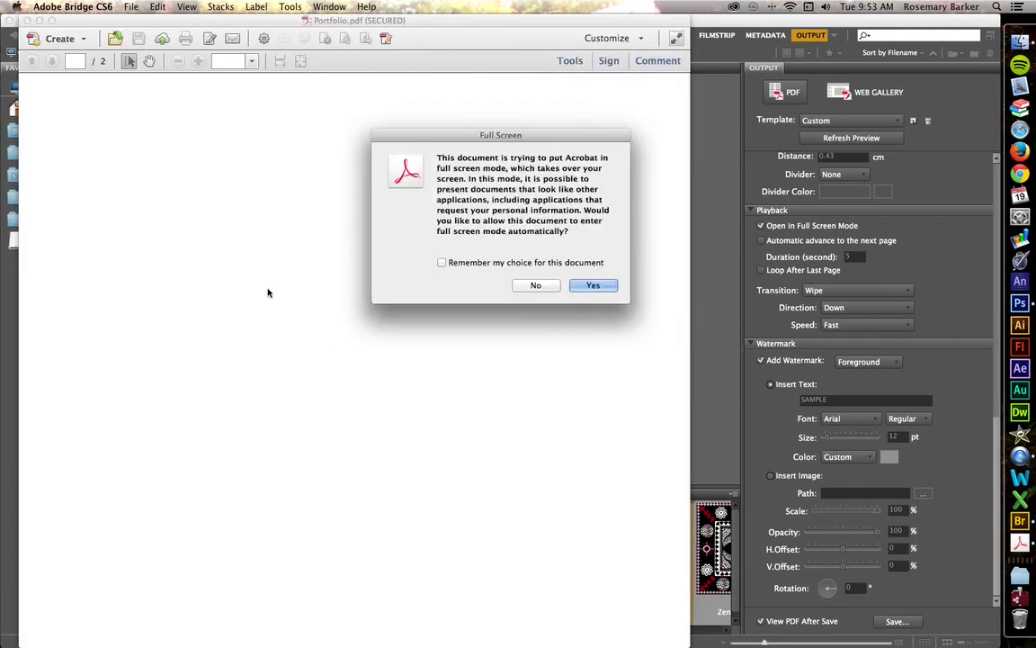
Allow Acrobat to display the secured Portfolio PDF in full screen.
click(592, 286)
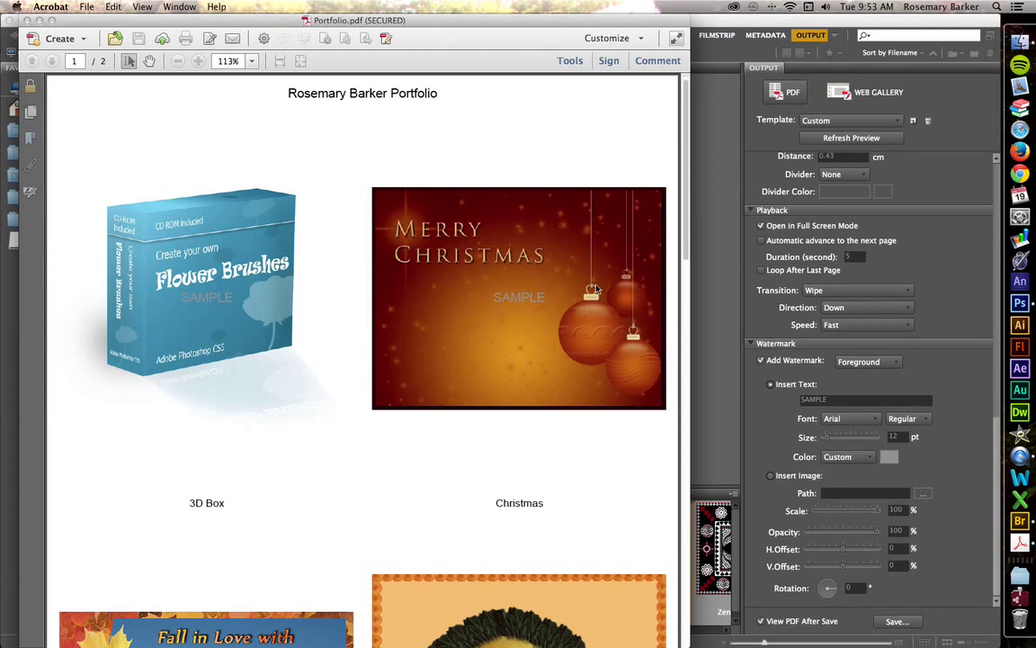